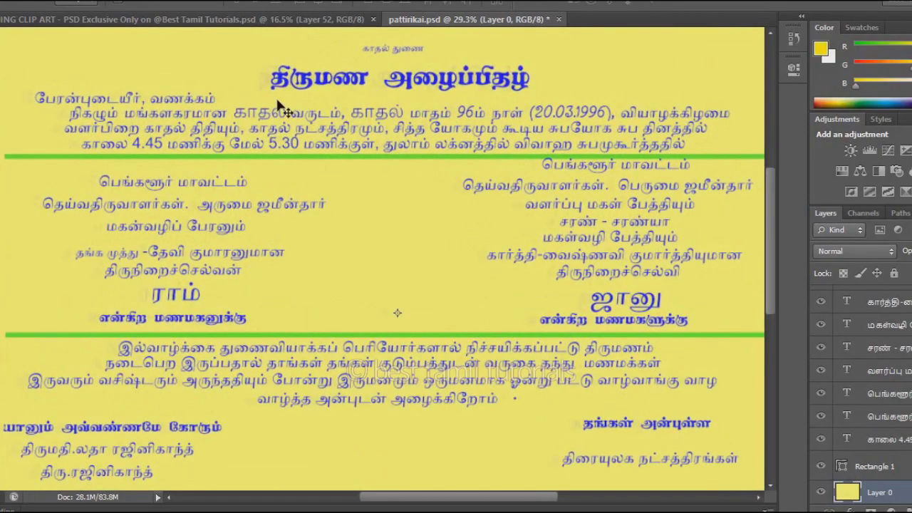
Copy the green garland onto the card's top edge and stretch it across.
scroll(284, 107, "down", 3)
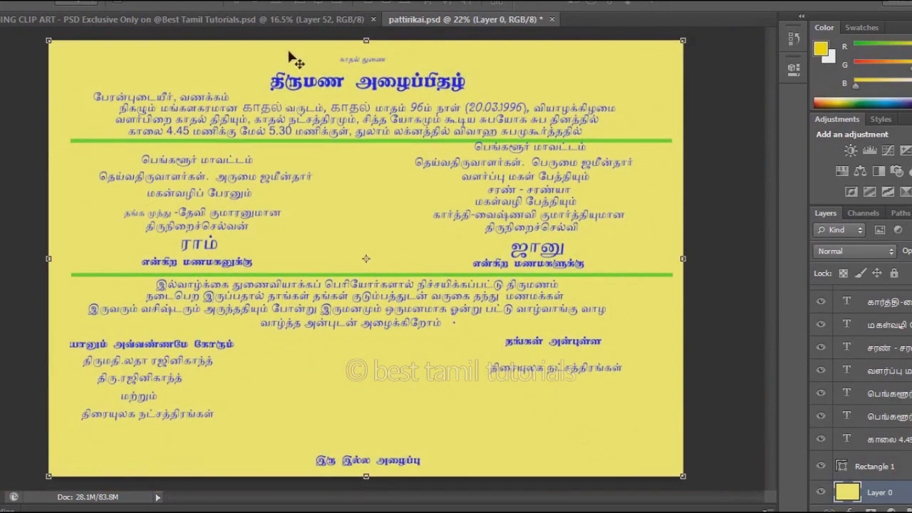
left_click(279, 22)
mouse_move(474, 39)
left_mouse_down()
mouse_move(425, 57)
mouse_move(370, 50)
mouse_move(378, 47)
left_mouse_up()
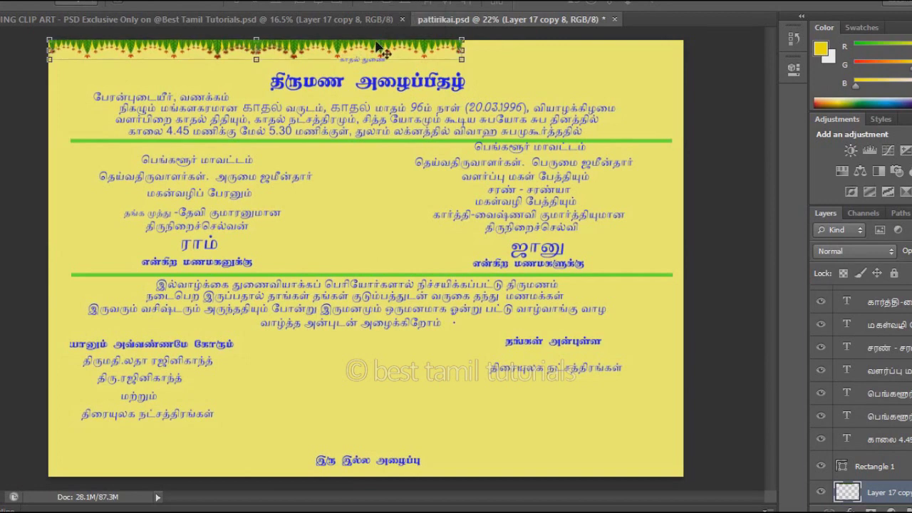
left_click_drag(462, 50, 748, 48)
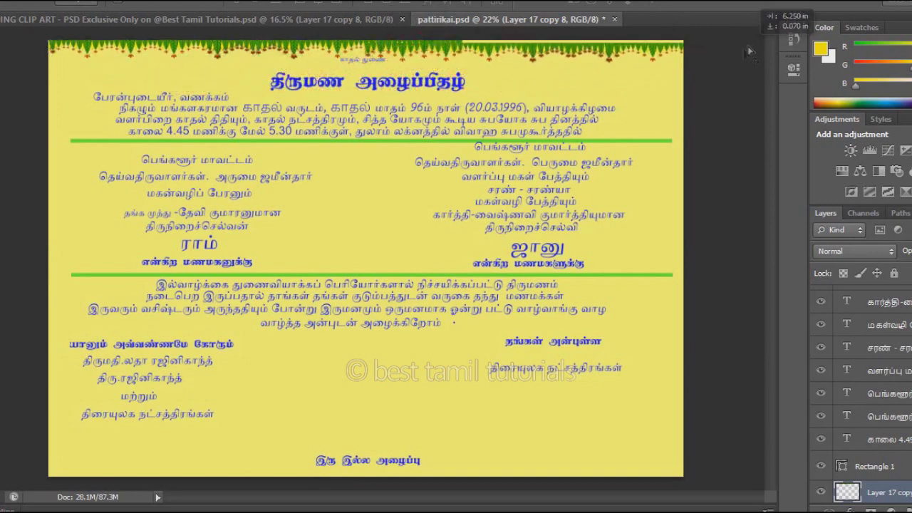
key("Return")
Duplicate the garland and nudge the copy into place toward the top-right.
left_click_drag(747, 45, 695, 51)
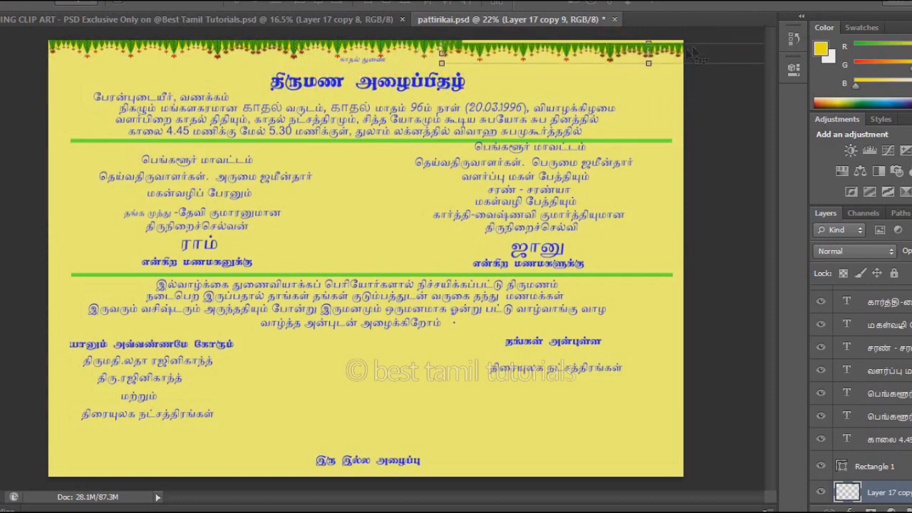
left_click_drag(614, 47, 629, 52)
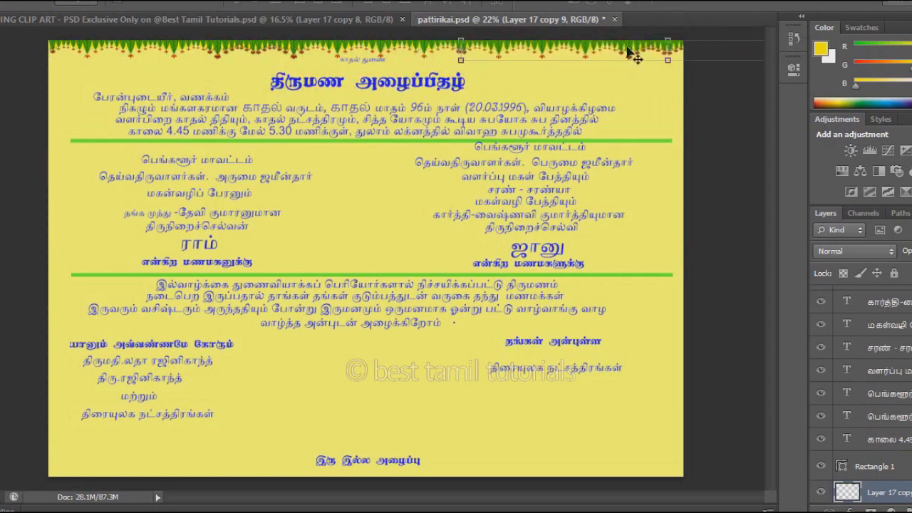
key("Left")
key("Left")
key("Left")
key("Left")
key("Left")
key("Left")
key("Left")
key("Left")
key("Left")
key("Left")
key("Left")
key("Left")
key("Left")
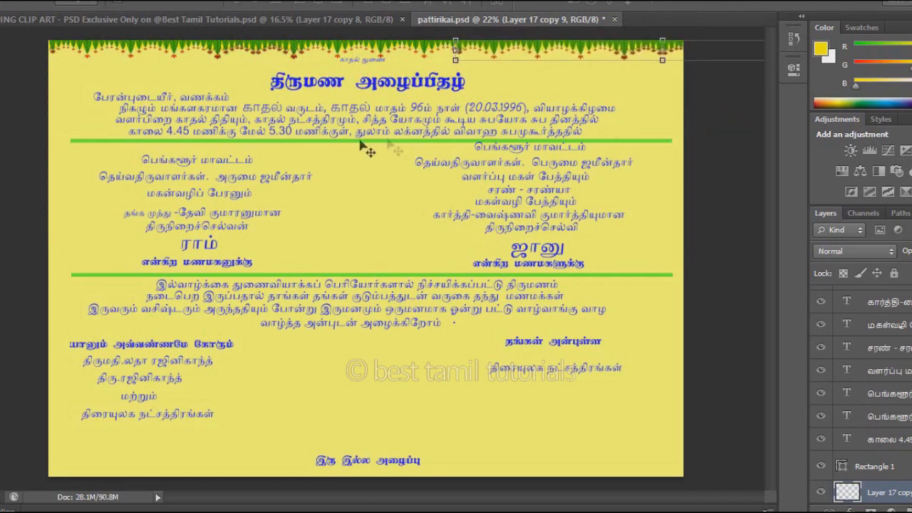
Select the banana tree clip art on the clip-art sheet.
left_click(312, 19)
right_click(699, 58)
left_click(790, 64)
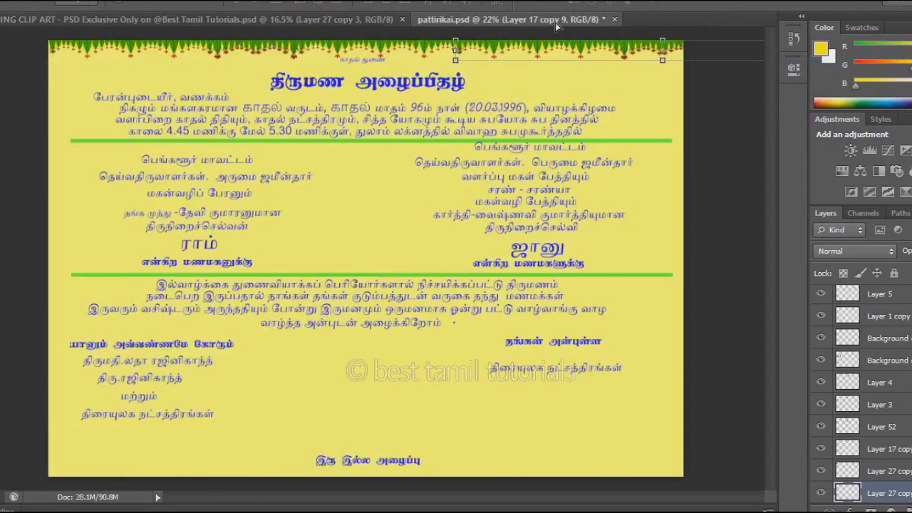
Place banana trees in the card's top-right and top-left corners below the garland.
left_click_drag(659, 102, 676, 104)
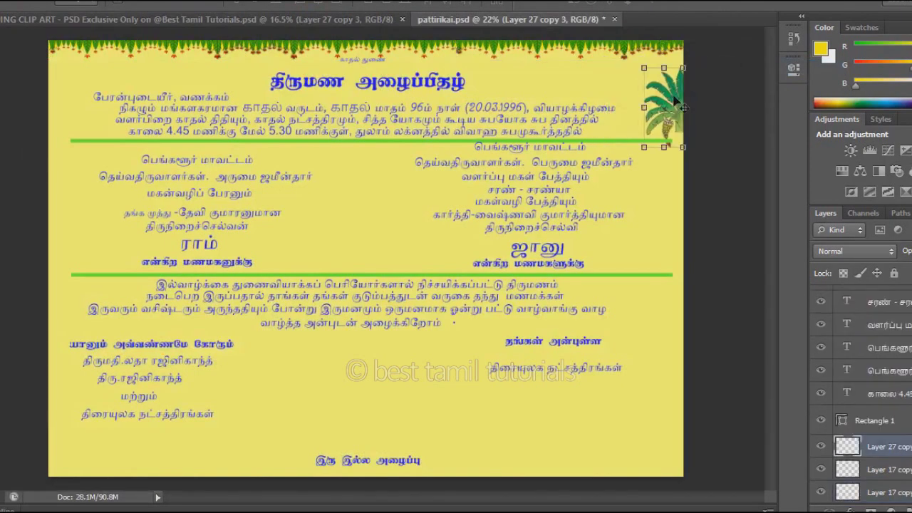
key("shift+Up")
key("shift+Up")
key("shift+Up")
key("shift+Up")
key("shift+Up")
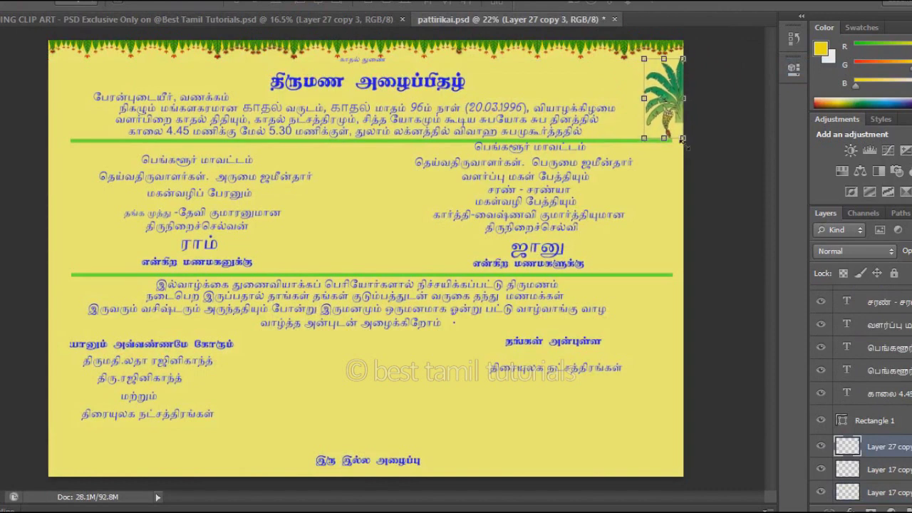
left_click(285, 19)
right_click(60, 71)
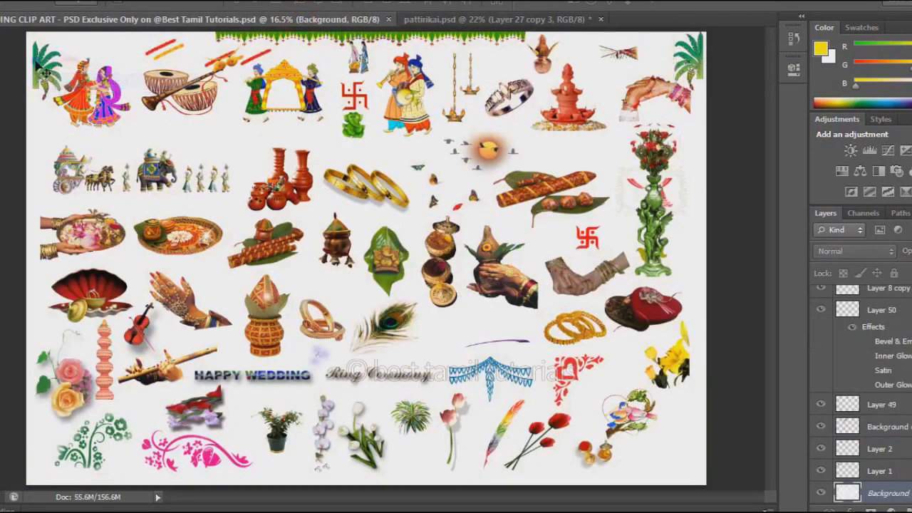
left_click(61, 72)
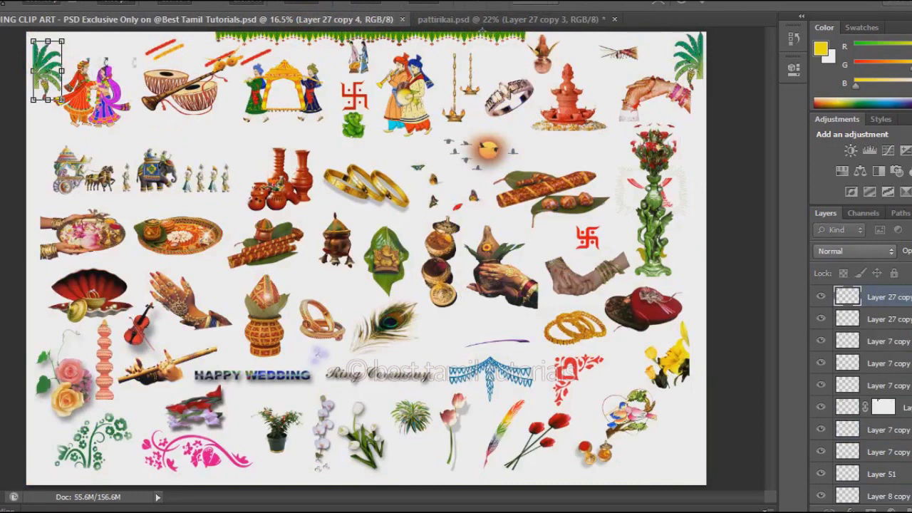
mouse_move(61, 71)
left_mouse_down()
mouse_move(84, 105)
mouse_move(68, 100)
left_mouse_up()
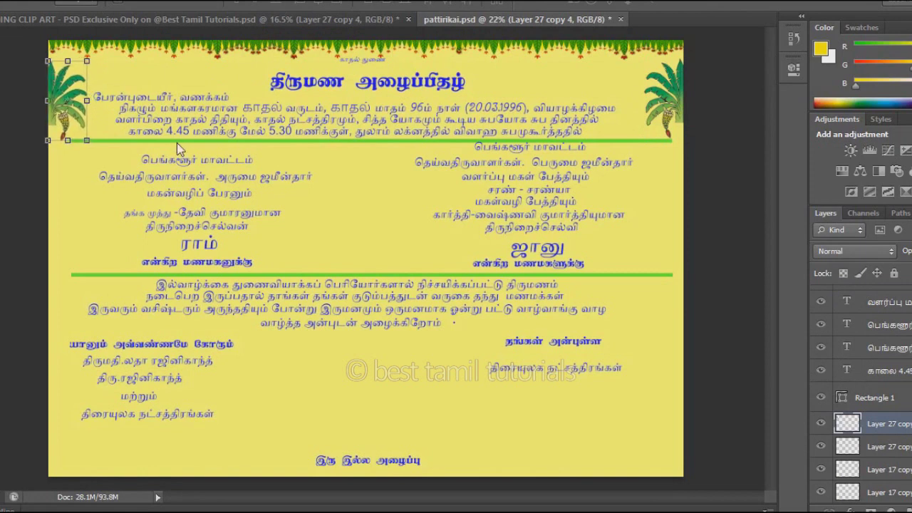
Copy the small couple figure from the clip-art sheet to the centre between the names.
left_click(263, 18)
right_click(378, 65)
left_click(379, 66)
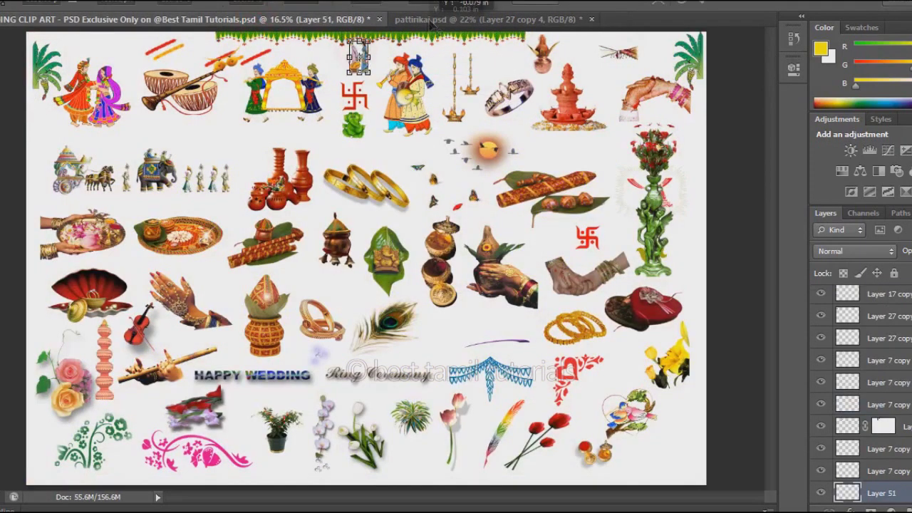
scroll(358, 55, "up", 2)
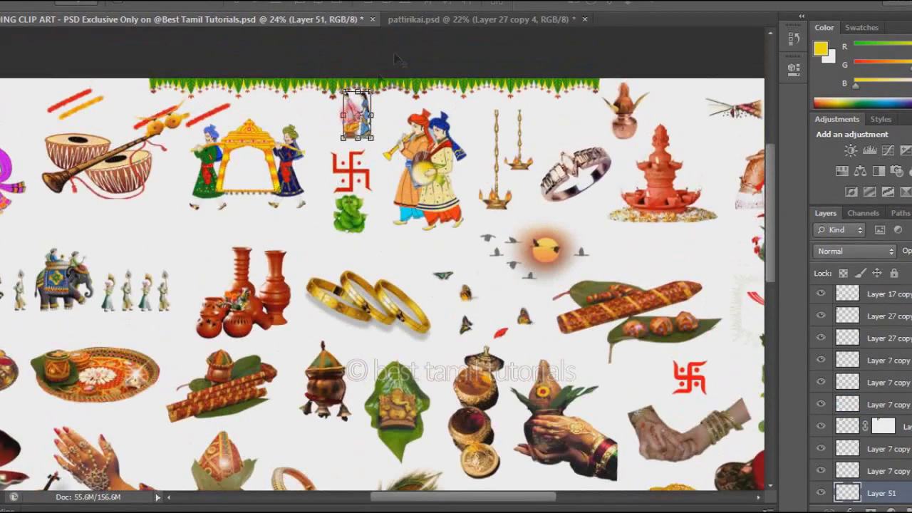
left_click_drag(356, 114, 380, 254)
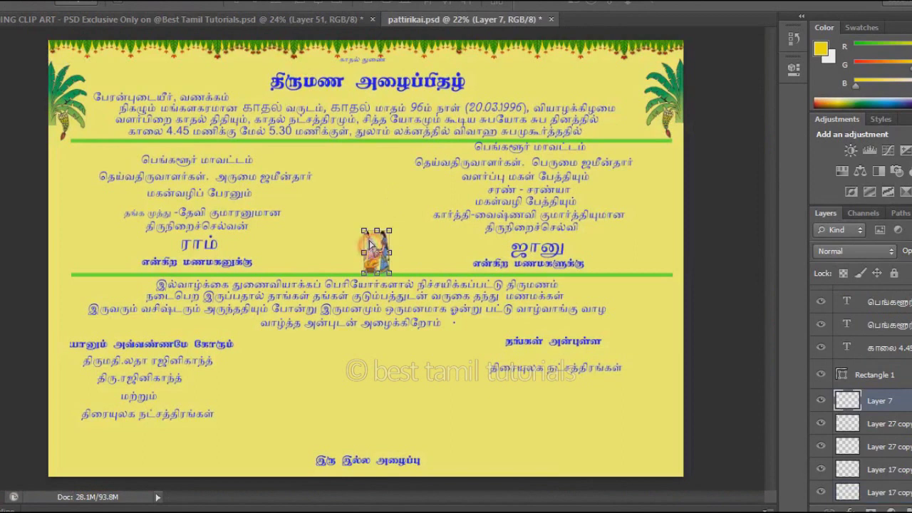
left_click_drag(369, 244, 363, 234)
left_click(330, 21)
Copy the kalash pot and the feathered ornament above the couple on the invitation.
right_click(636, 134)
left_click(669, 136)
mouse_move(641, 139)
left_mouse_down()
mouse_move(406, 170)
mouse_move(377, 183)
left_mouse_up()
left_click(328, 19)
right_click(734, 142)
left_click(763, 150)
mouse_move(768, 156)
left_mouse_down()
mouse_move(445, 186)
mouse_move(396, 169)
left_mouse_up()
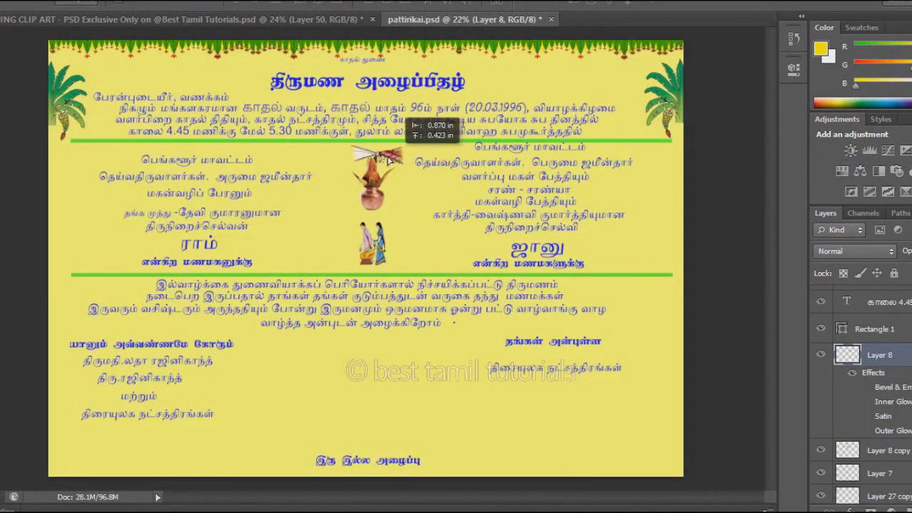
Lower the kalash pot slightly and nudge the couple figure down.
left_click(392, 207)
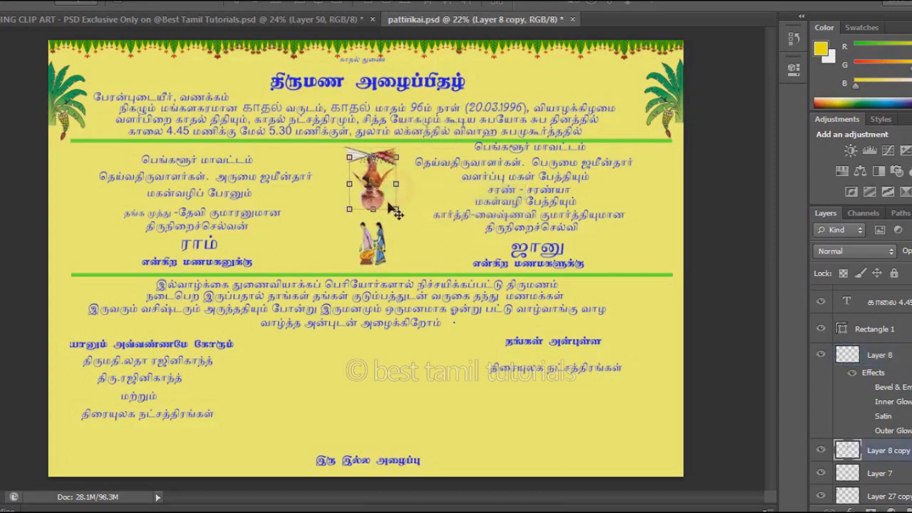
left_click_drag(394, 210, 394, 221)
left_click(377, 249)
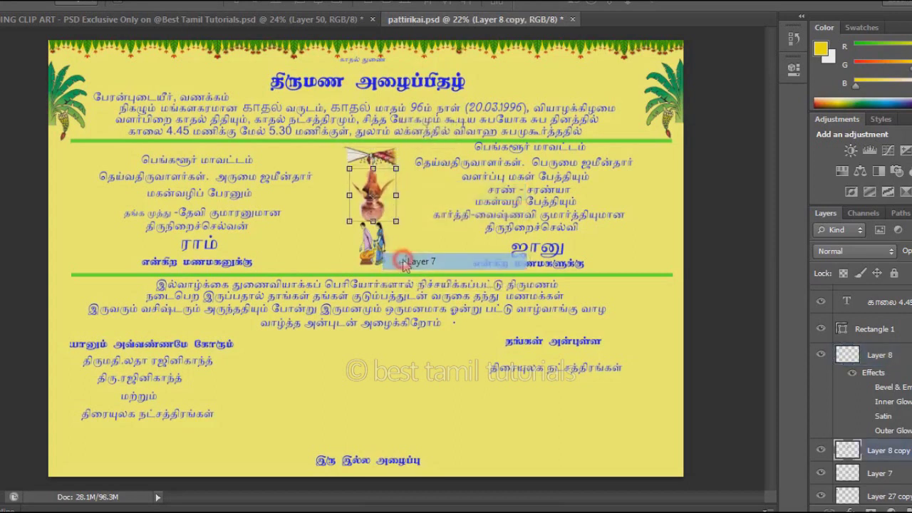
key("shift+Down")
left_click(316, 21)
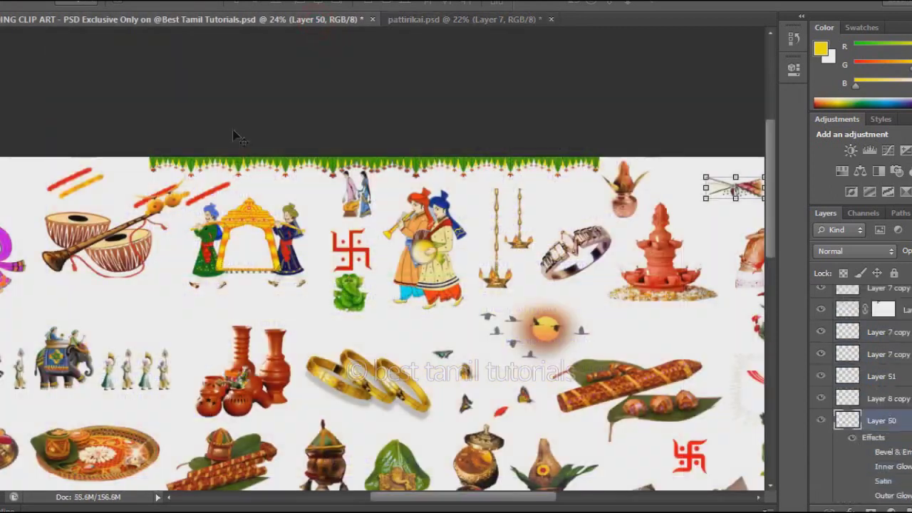
Copy the red sticks clip art onto the invitation.
right_click(93, 187)
right_click(77, 181)
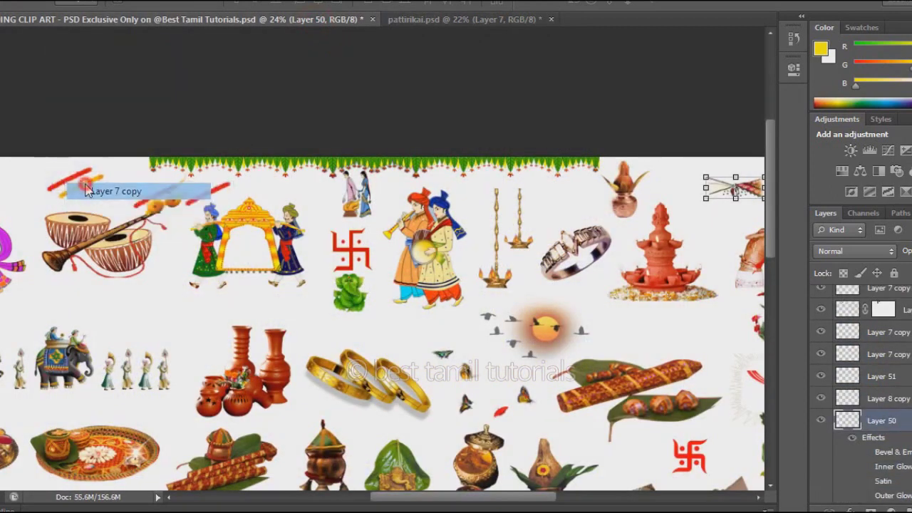
left_click(89, 189)
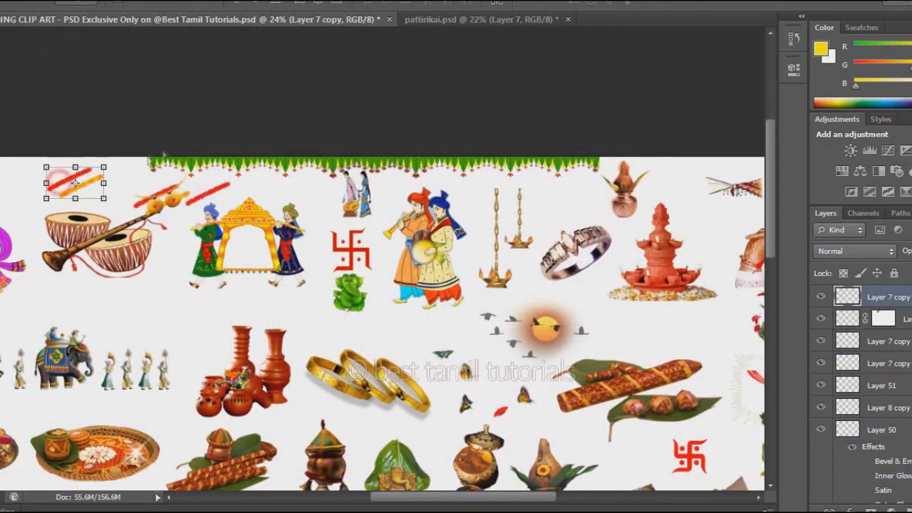
left_click_drag(75, 182, 292, 269)
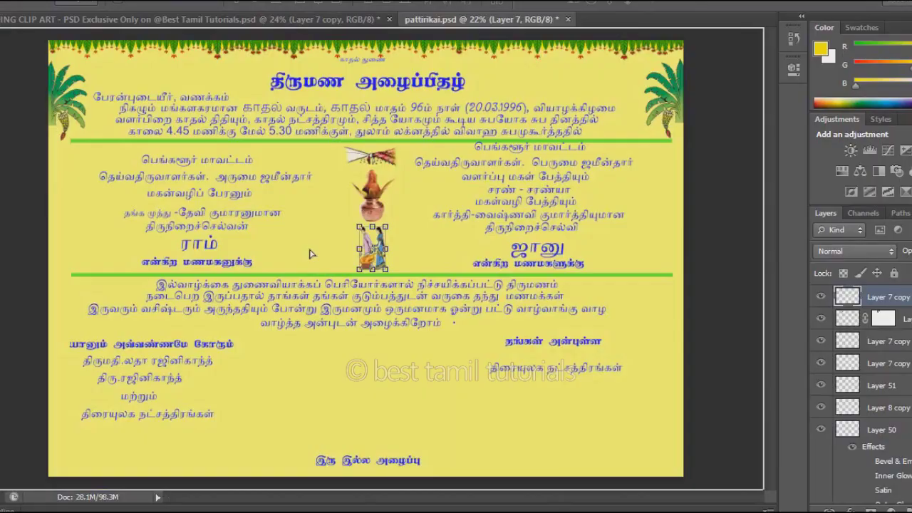
Add the orange instrument clip art and position it just left of the couple.
left_click(302, 17)
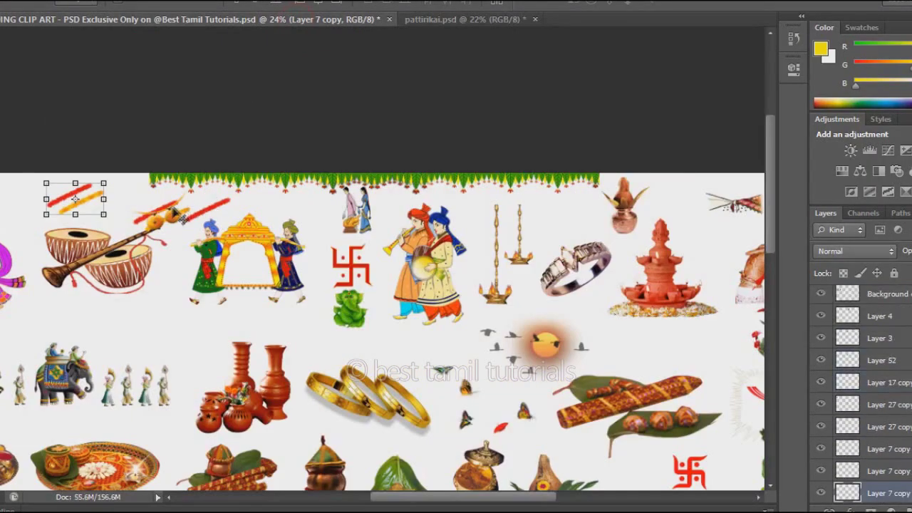
right_click(178, 222)
left_click(206, 226)
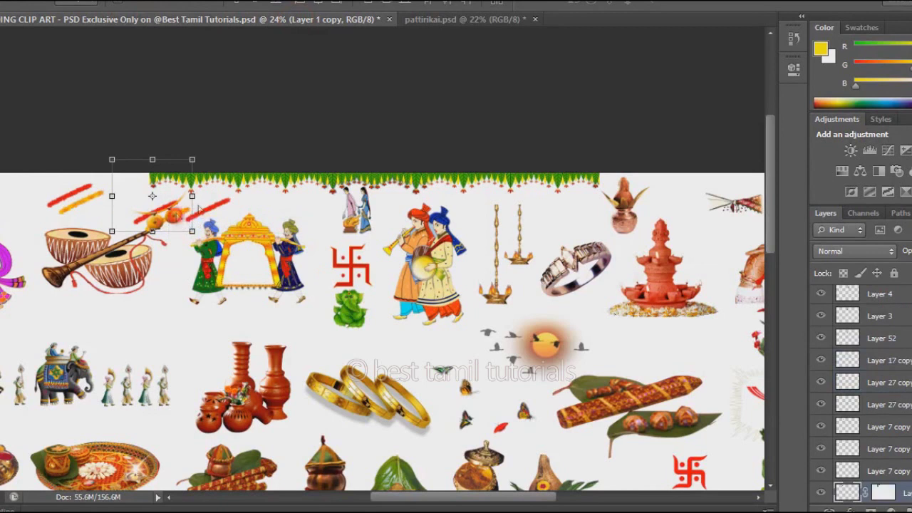
left_click_drag(186, 228, 389, 189)
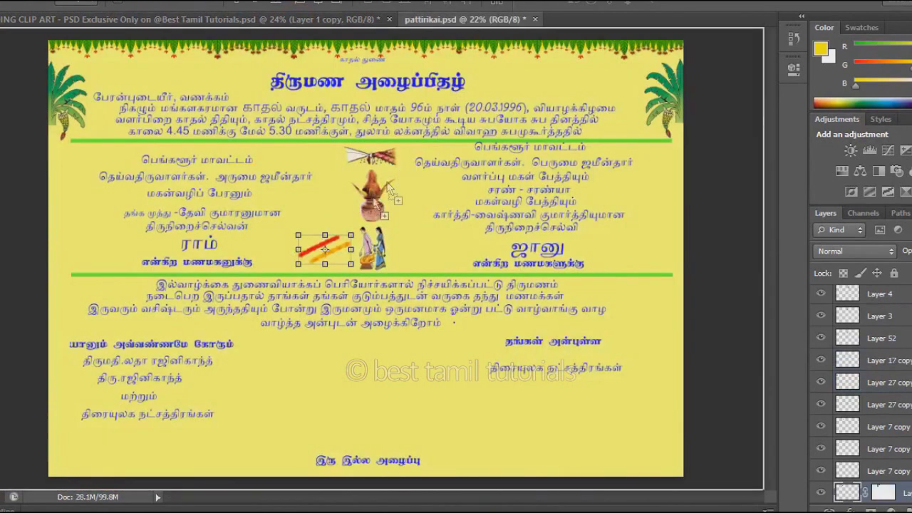
left_click(339, 253)
left_click_drag(345, 254, 332, 248)
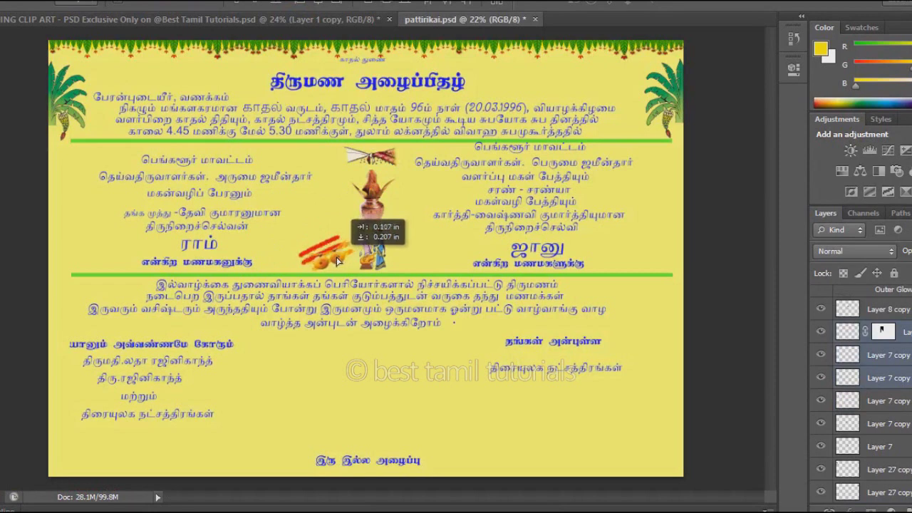
left_click_drag(332, 249, 336, 251)
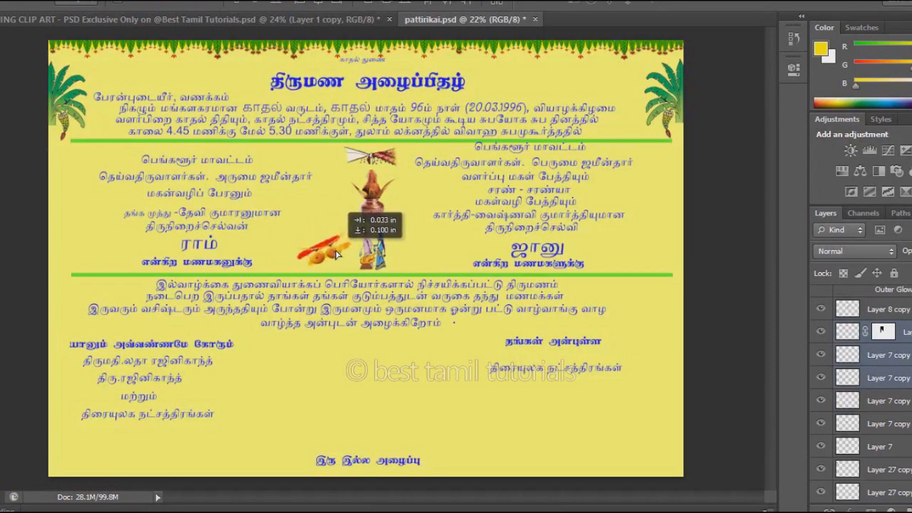
left_click_drag(338, 252, 339, 253)
key("Up")
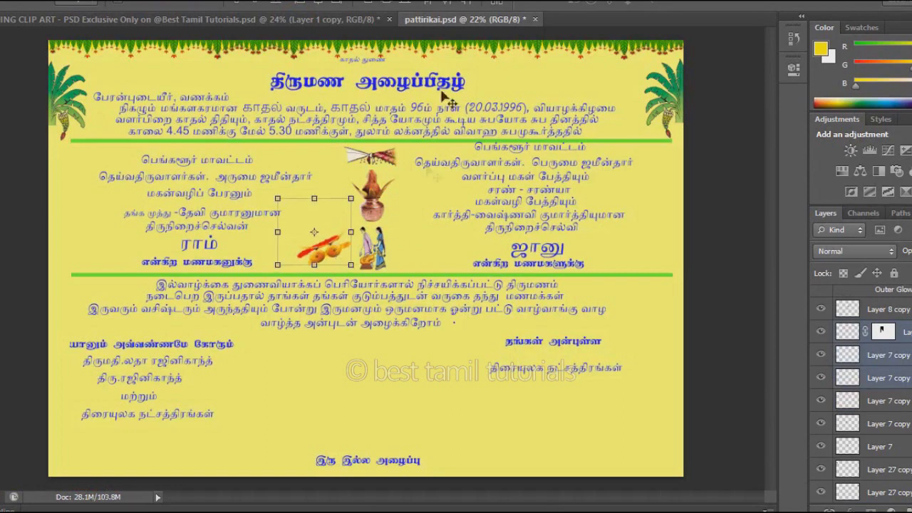
Bring the small red-and-gold pots clip art down near the invitation's bottom centre.
left_click(268, 20)
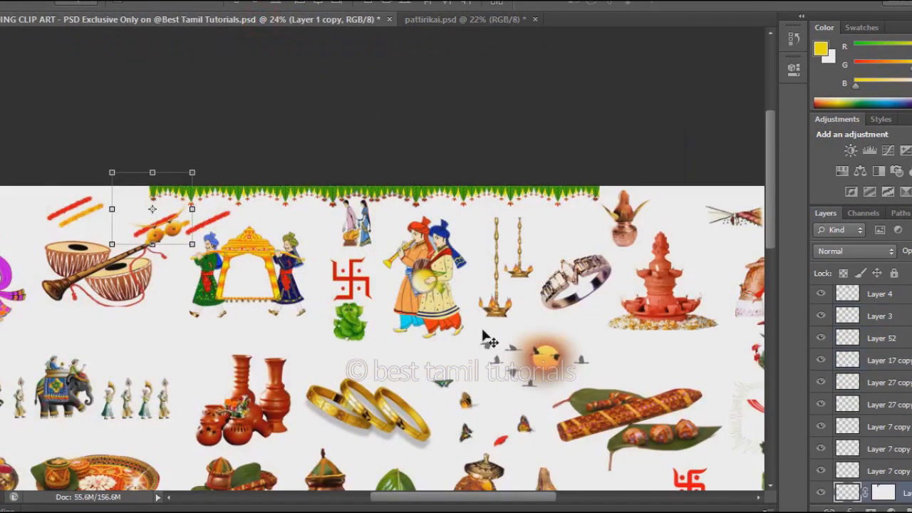
key("ctrl+0")
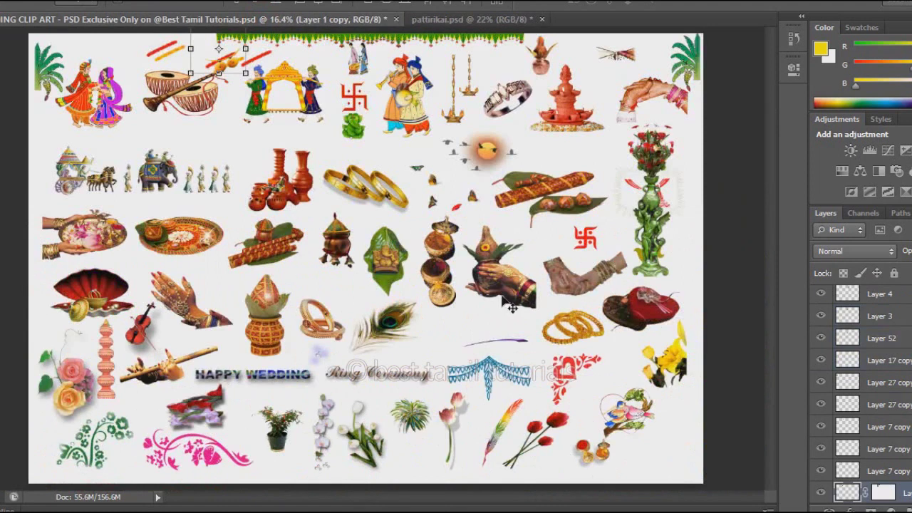
right_click(602, 458)
left_click(614, 460)
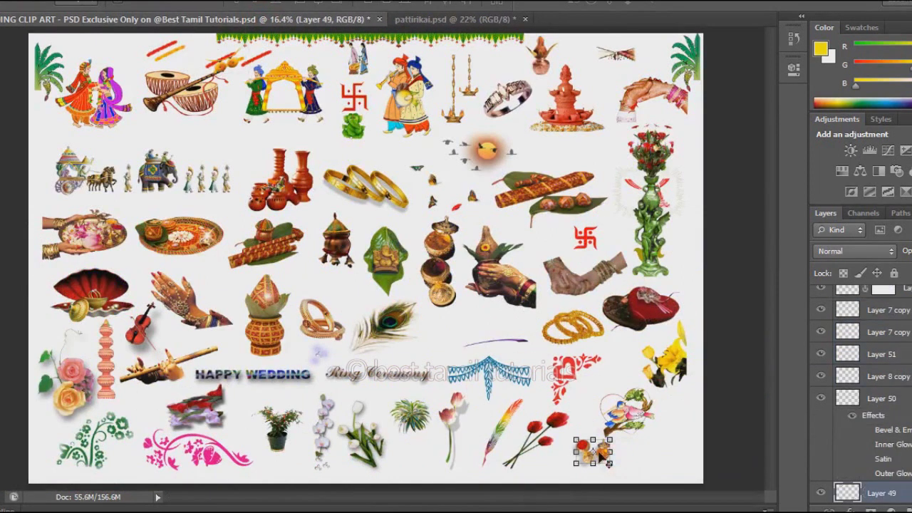
mouse_move(584, 451)
left_mouse_down()
mouse_move(445, 20)
mouse_move(424, 235)
left_mouse_up()
left_click_drag(372, 401, 362, 416)
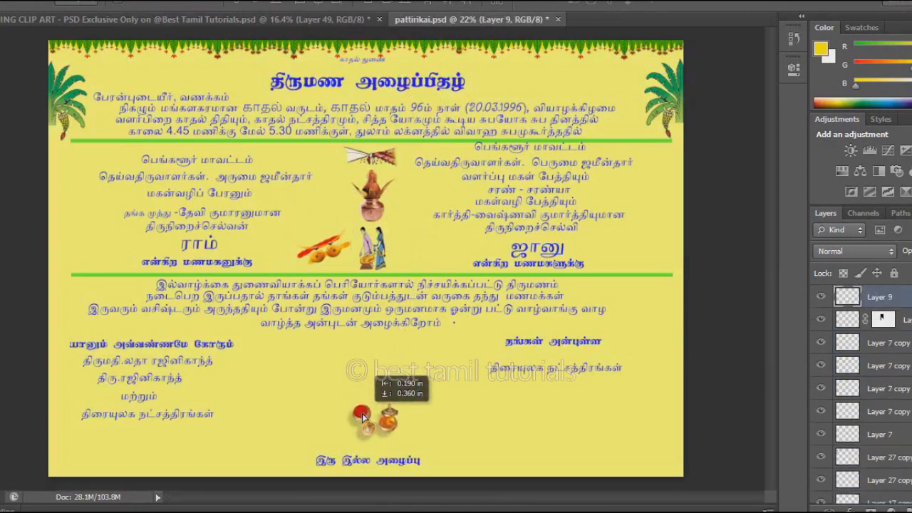
left_click_drag(362, 416, 364, 421)
left_click(334, 19)
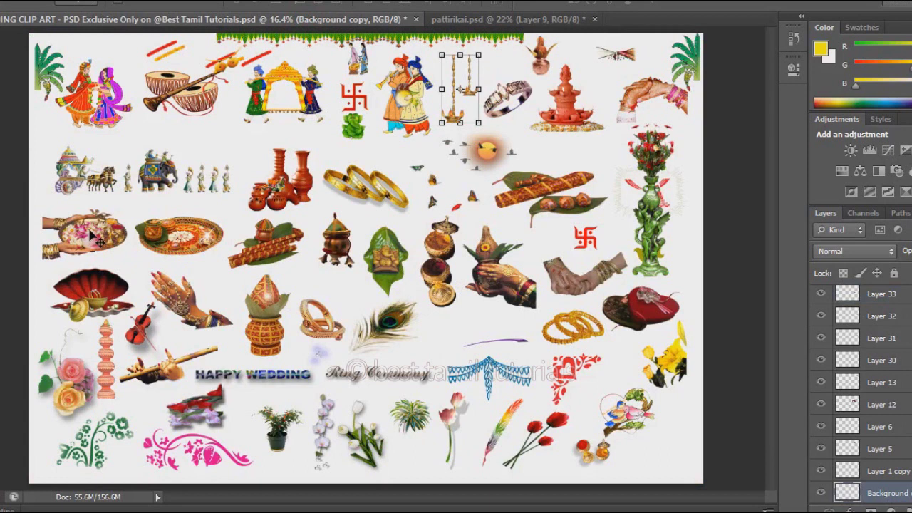
Drop the palanquin bearers onto the card, scale them down, and set them above the pots.
mouse_move(294, 84)
left_mouse_down()
mouse_move(511, 8)
mouse_move(377, 349)
left_mouse_up()
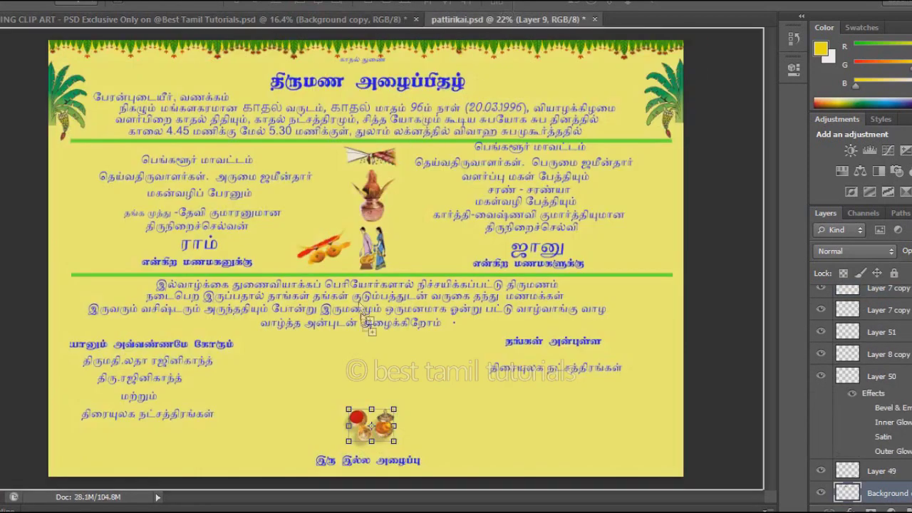
key("ctrl+t")
left_click_drag(428, 413, 406, 388)
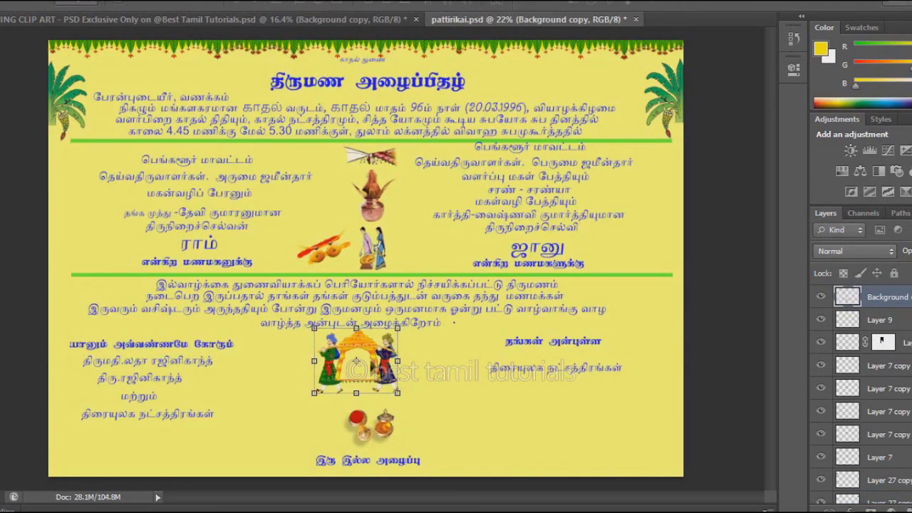
left_click_drag(368, 350, 379, 352)
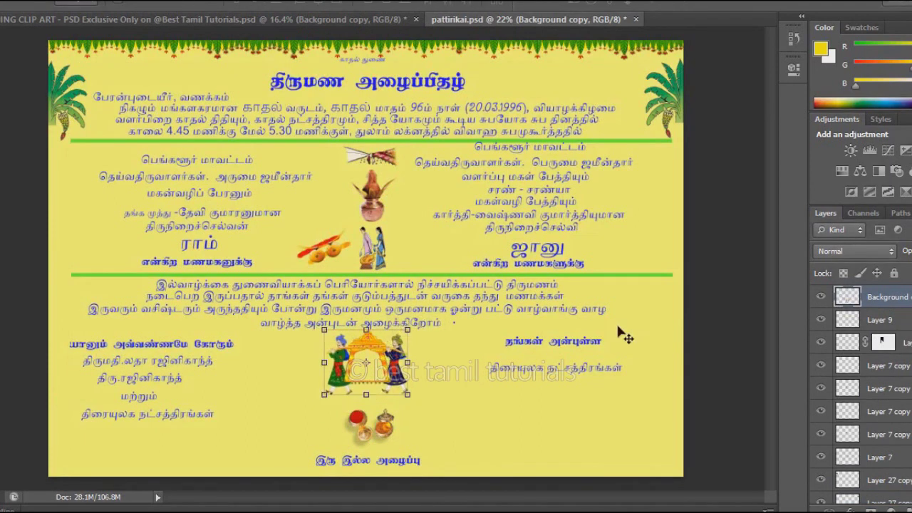
left_click(270, 19)
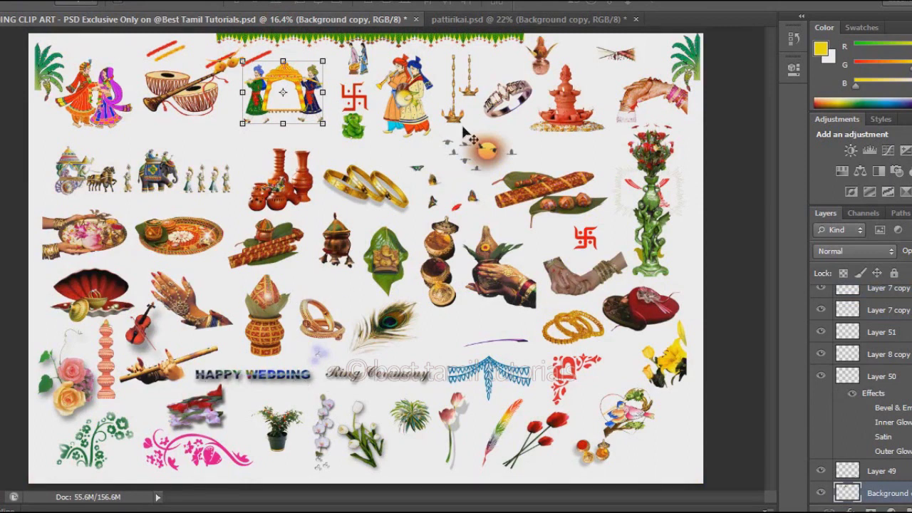
Bring the green Ganesha into the invitation and place it right of the title.
left_click_drag(367, 143, 421, 27)
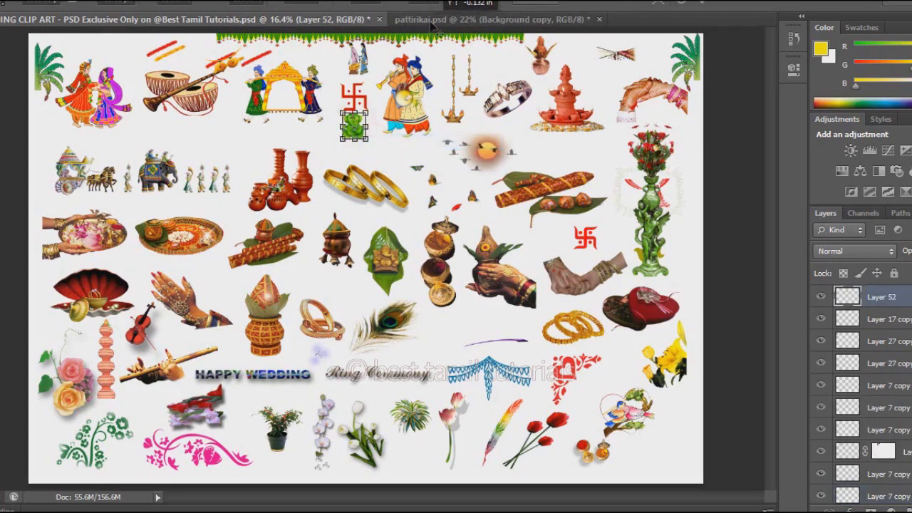
scroll(356, 127, "up", 6)
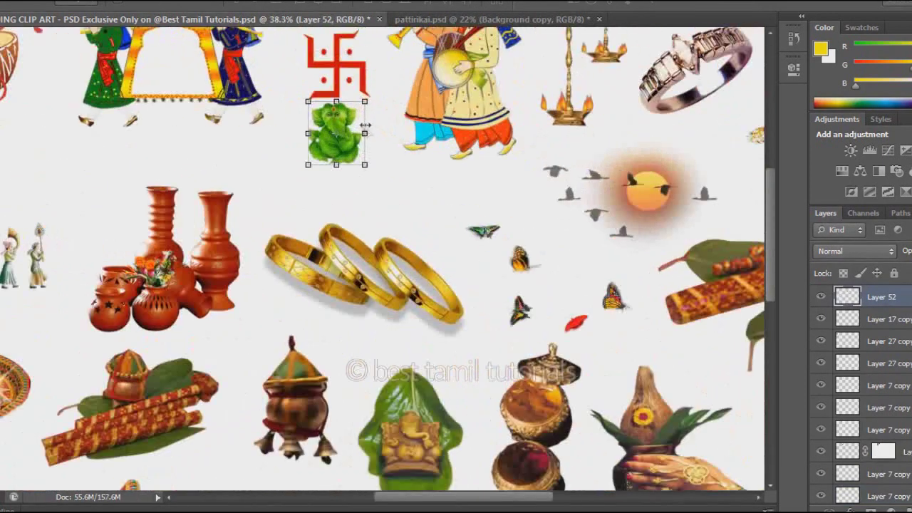
left_click_drag(331, 134, 451, 179)
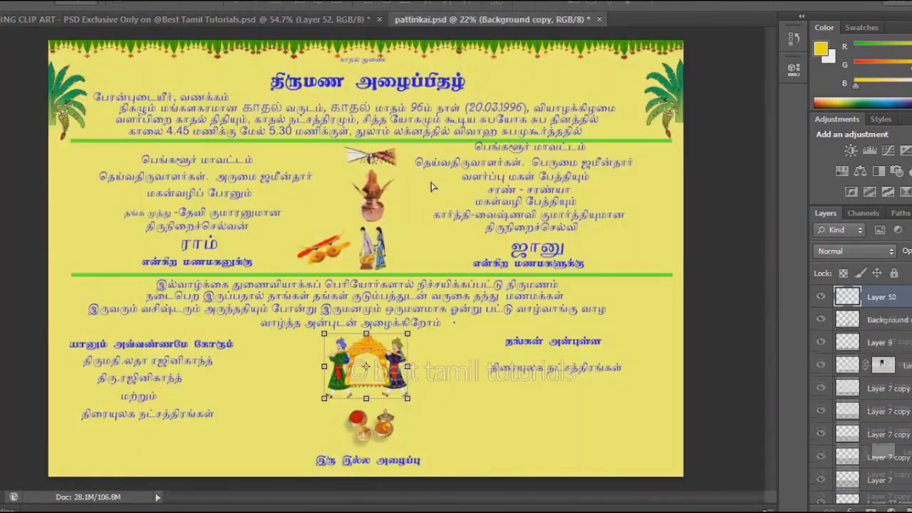
scroll(456, 118, "up", 6)
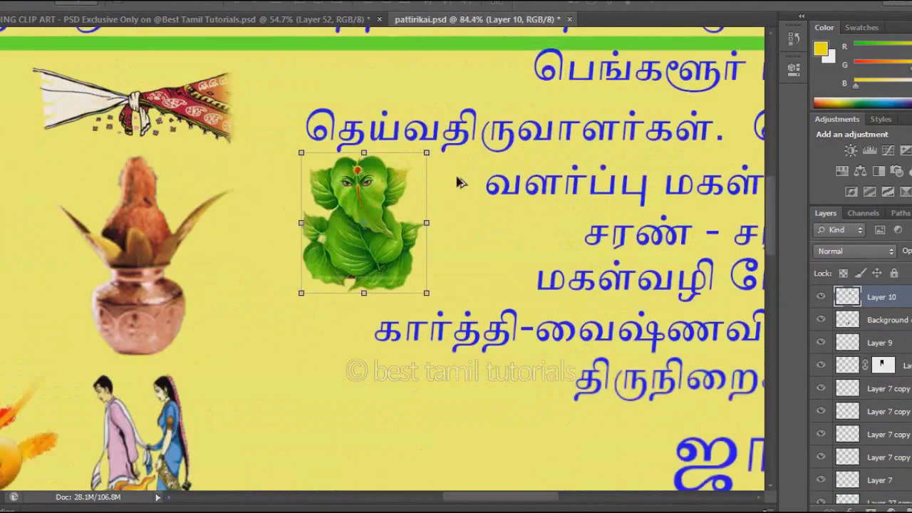
scroll(421, 237, "down", 2)
left_click_drag(411, 381, 543, 132)
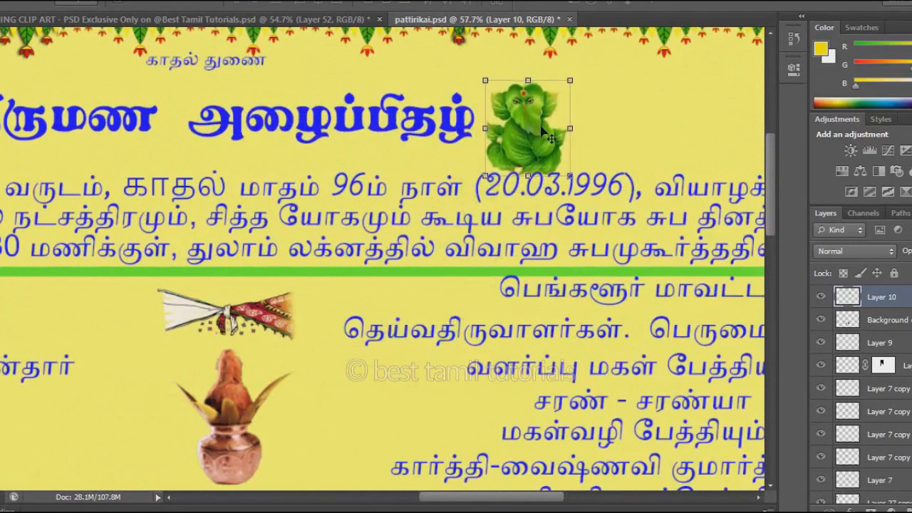
left_click_drag(541, 130, 541, 123)
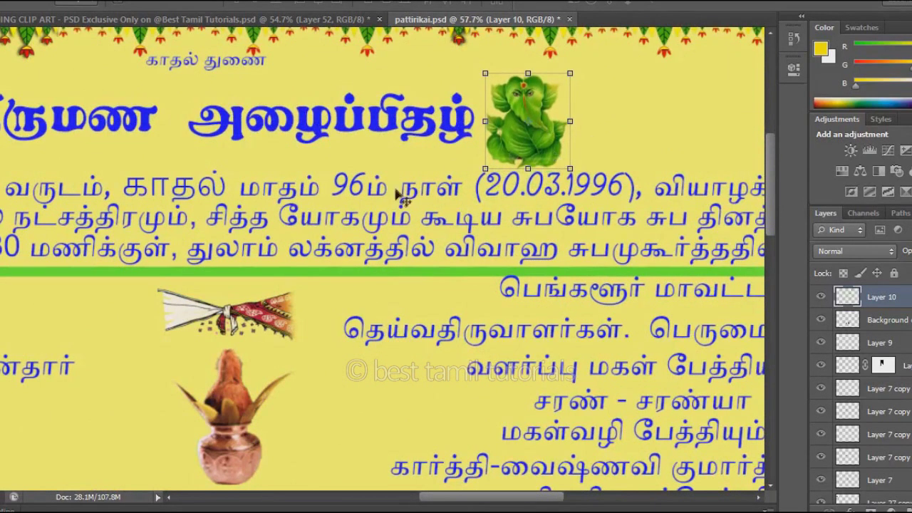
Place a duplicate Ganesha on the left side of the title.
scroll(399, 194, "down", 2)
left_click_drag(478, 169, 92, 163)
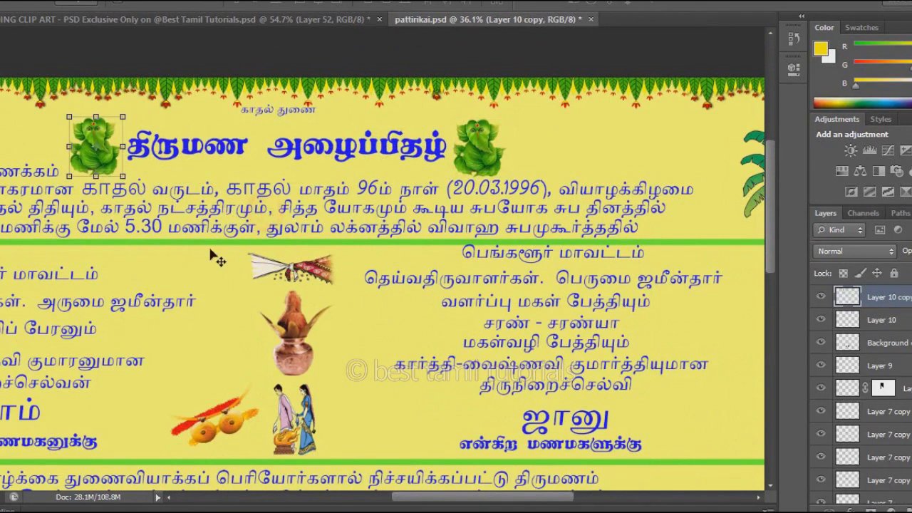
scroll(212, 255, "down", 1)
scroll(212, 254, "down", 1)
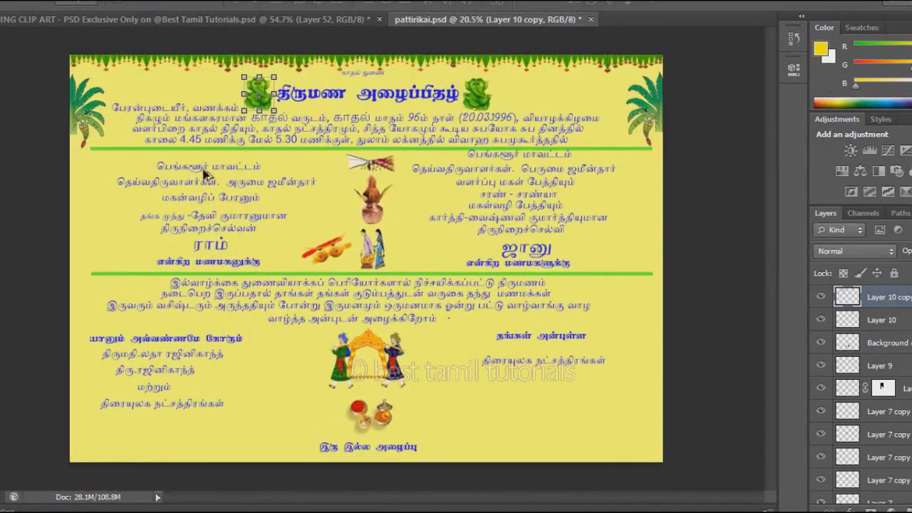
scroll(205, 174, "up", 1)
Scroll down the clip-art sheet to locate the butterflies.
left_click(326, 19)
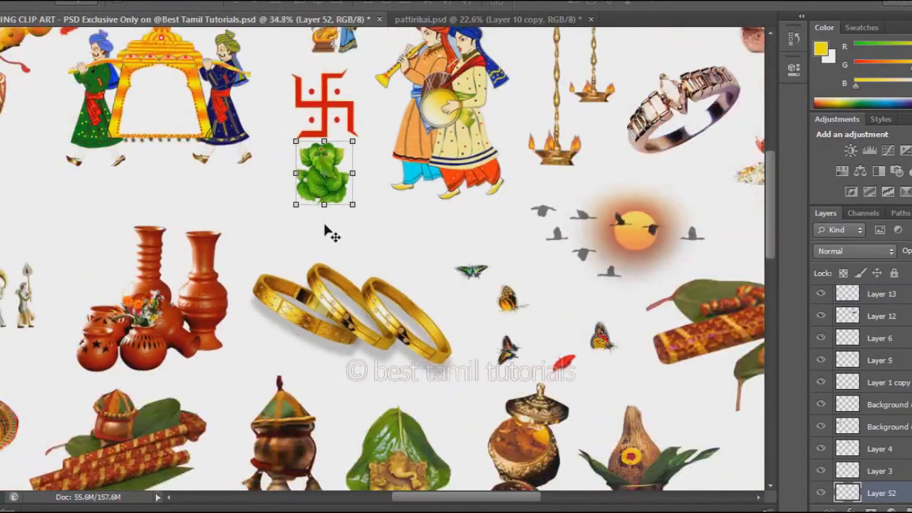
scroll(329, 234, "down", 1)
scroll(328, 230, "down", 1)
scroll(325, 223, "down", 1)
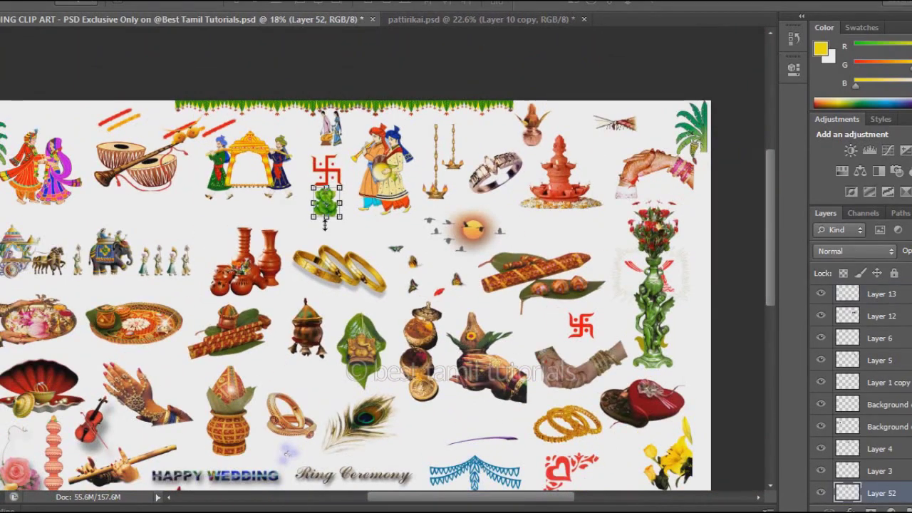
scroll(325, 223, "down", 1)
scroll(325, 224, "down", 2)
scroll(324, 224, "down", 1)
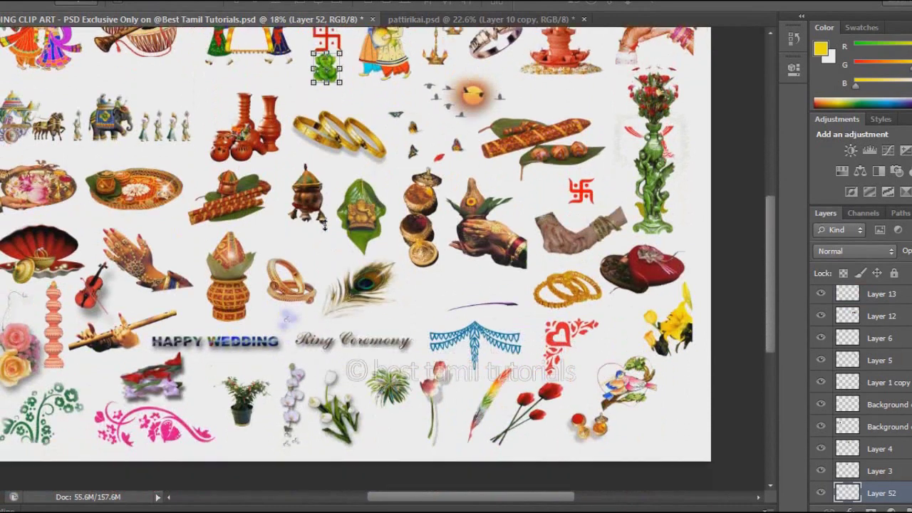
scroll(325, 224, "down", 1)
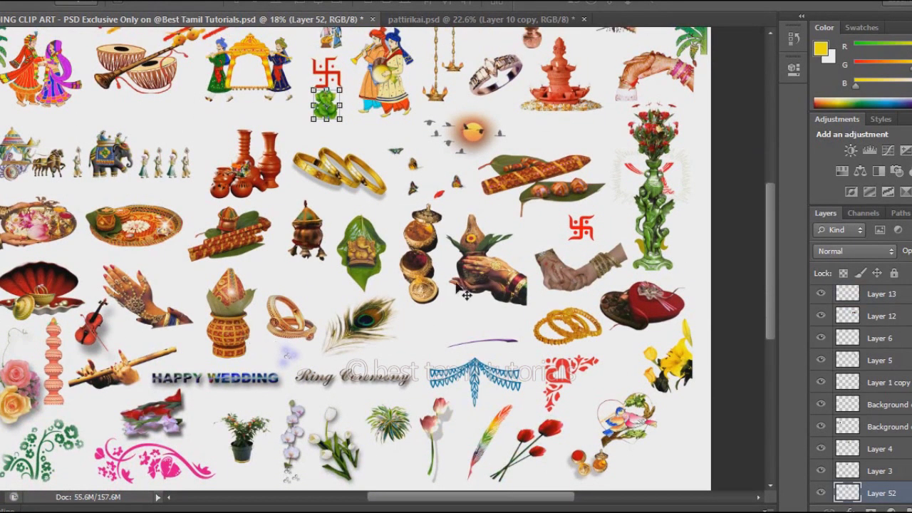
Select the butterflies layer and drag it toward the invitation.
right_click(513, 186)
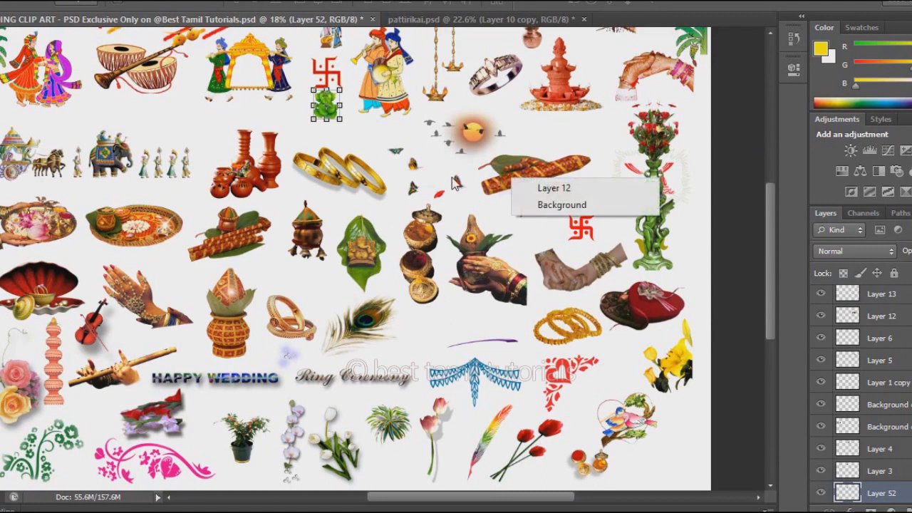
right_click(453, 176)
right_click(416, 192)
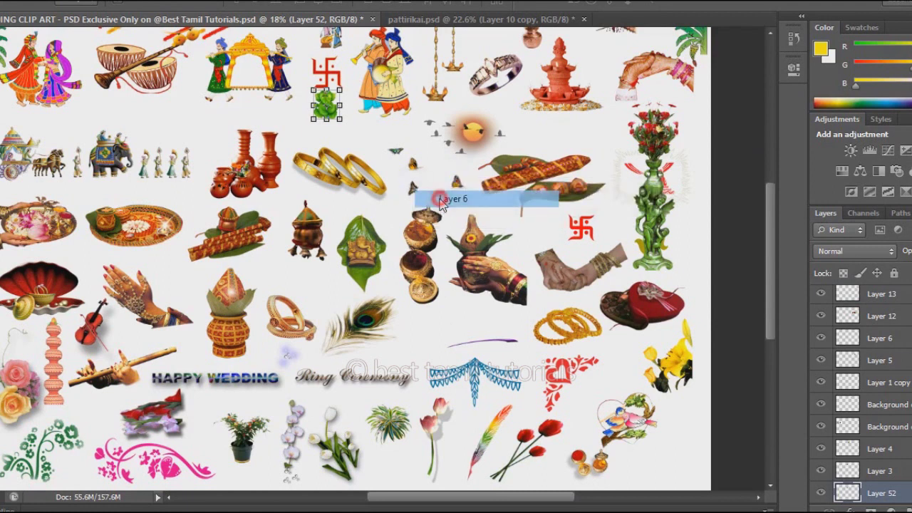
left_click(453, 200)
left_click_drag(434, 199, 536, 226)
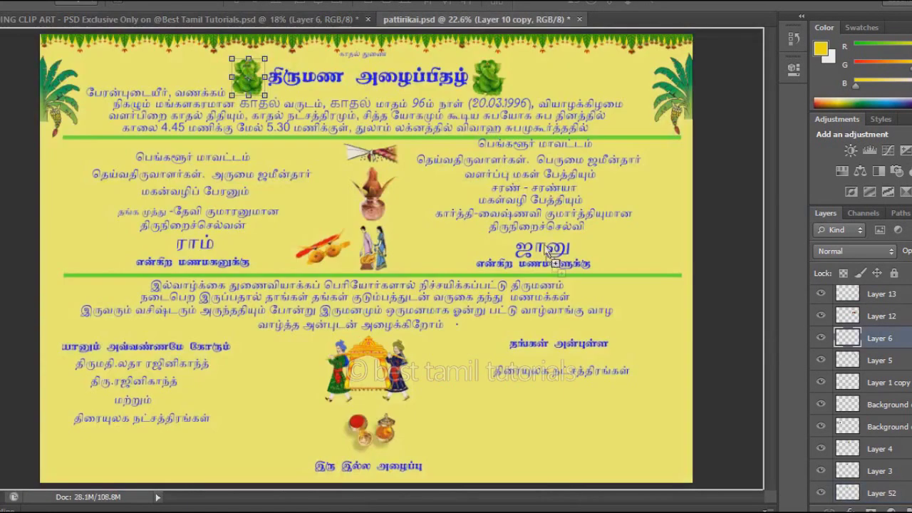
Drop the butterflies near the invitation's lower-right text.
left_click_drag(570, 421, 571, 426)
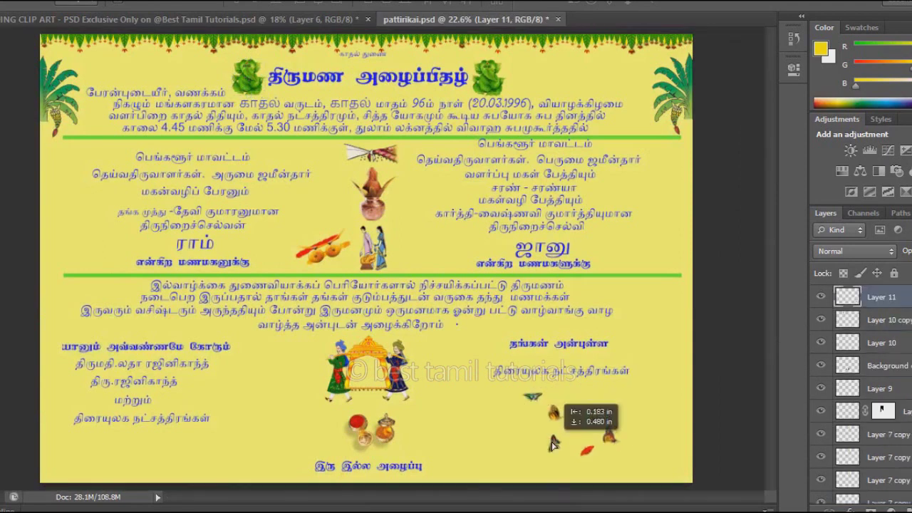